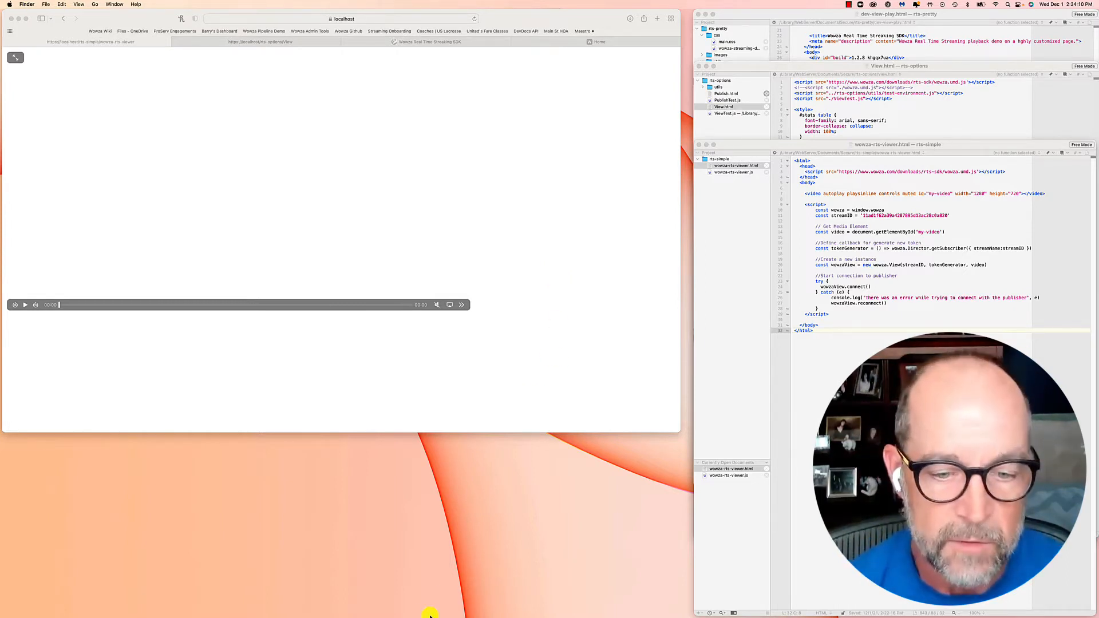
- Switch to Wowza OBS Real-Time and review the stream settings for service, stream name, publishing token and codec
{"action": "mouse_move", "coordinate": [429, 615]}
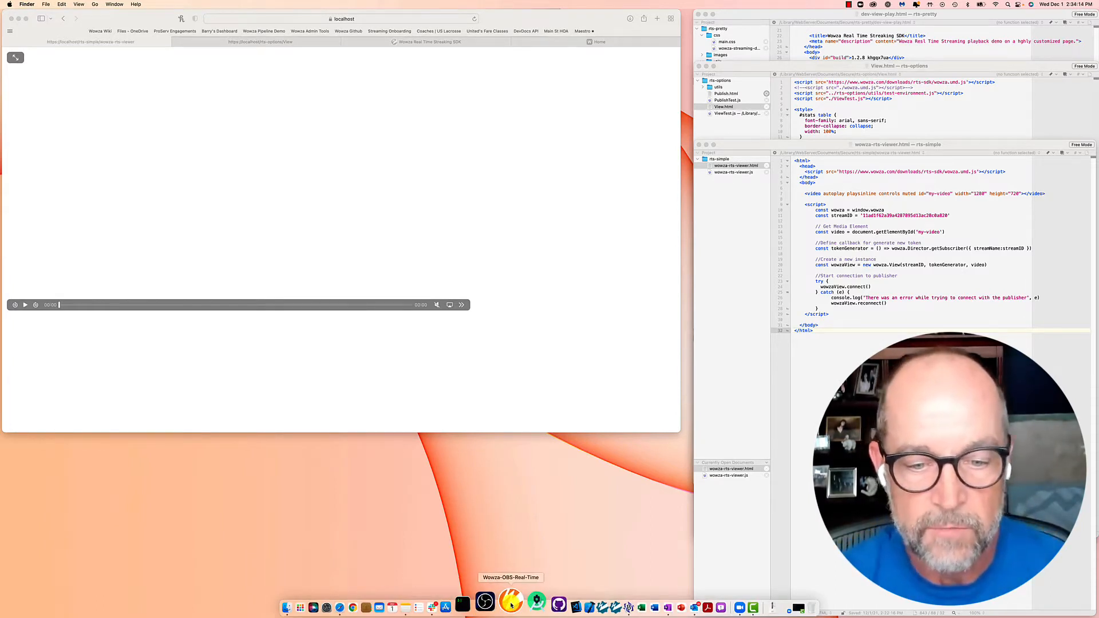
{"action": "left_click", "coordinate": [511, 604]}
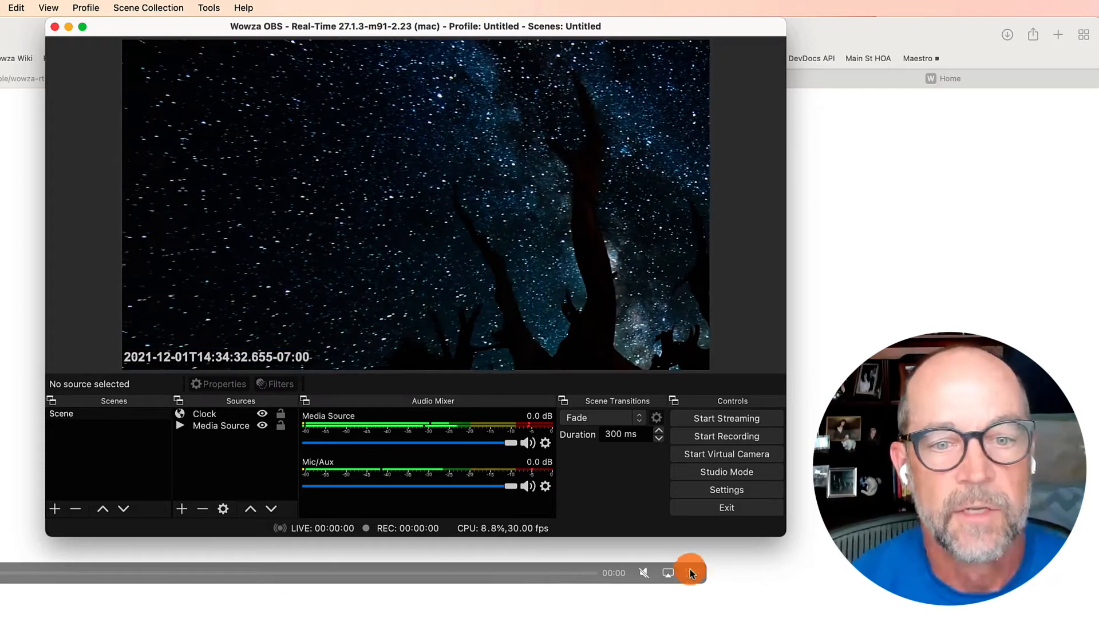
{"action": "left_click", "coordinate": [713, 490]}
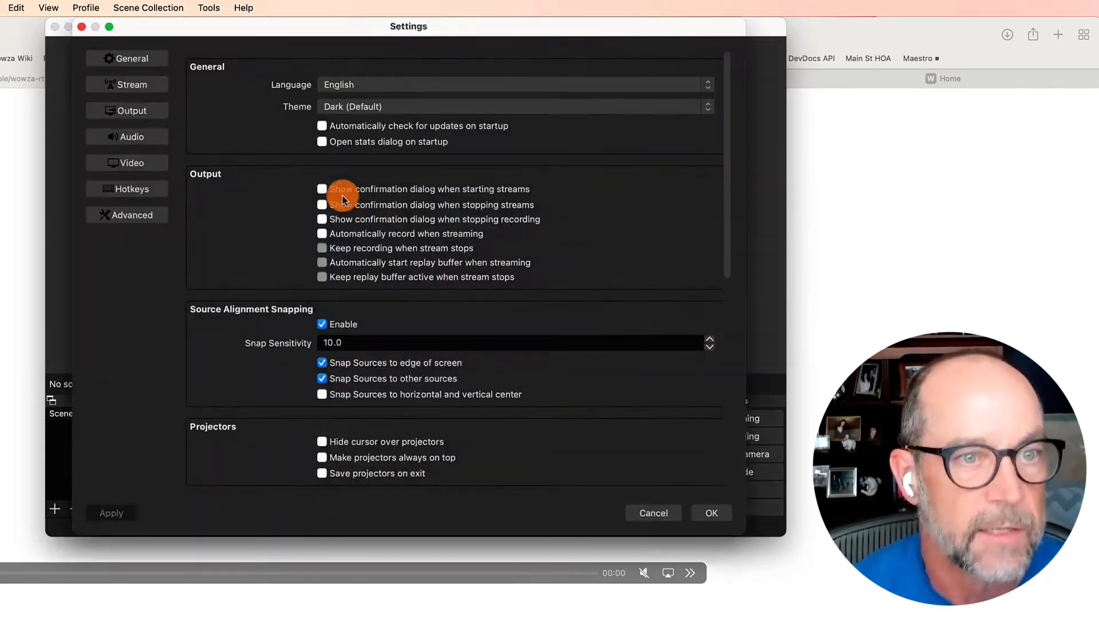
{"action": "left_click", "coordinate": [135, 82]}
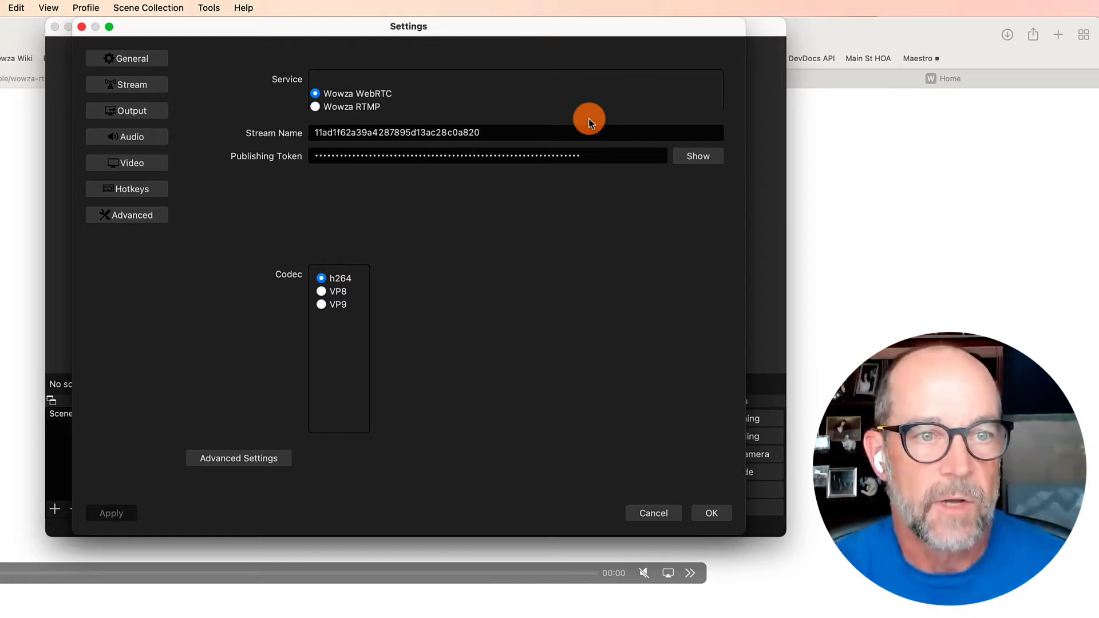
{"action": "left_click", "coordinate": [712, 513]}
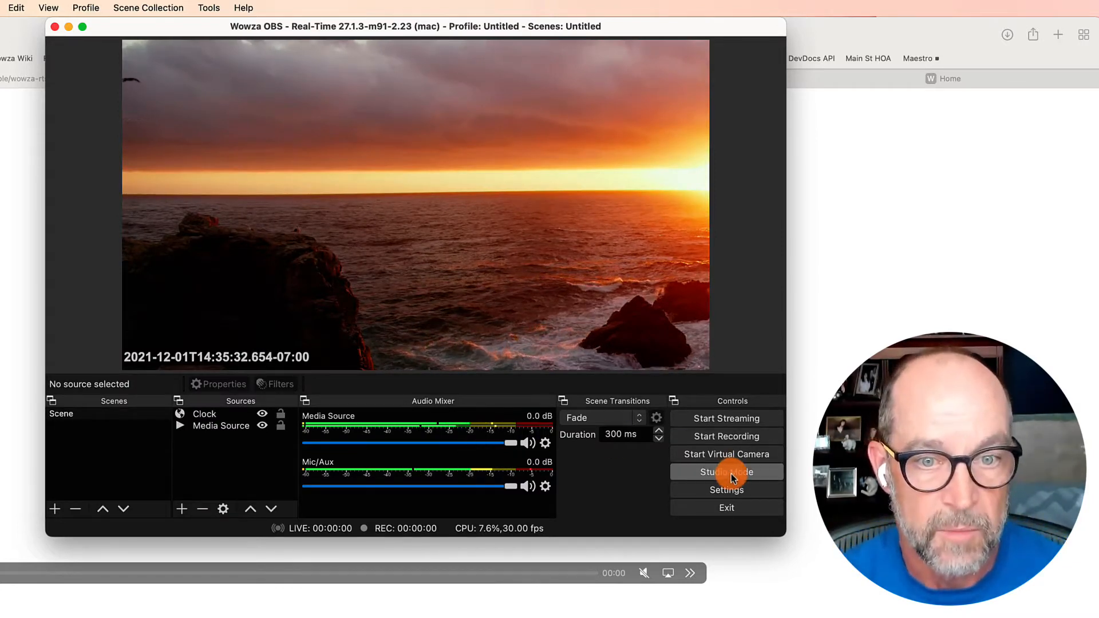
- Start streaming from OBS and move its window to the lower-left corner of the desktop, clear of the browser page
{"action": "left_click", "coordinate": [724, 420]}
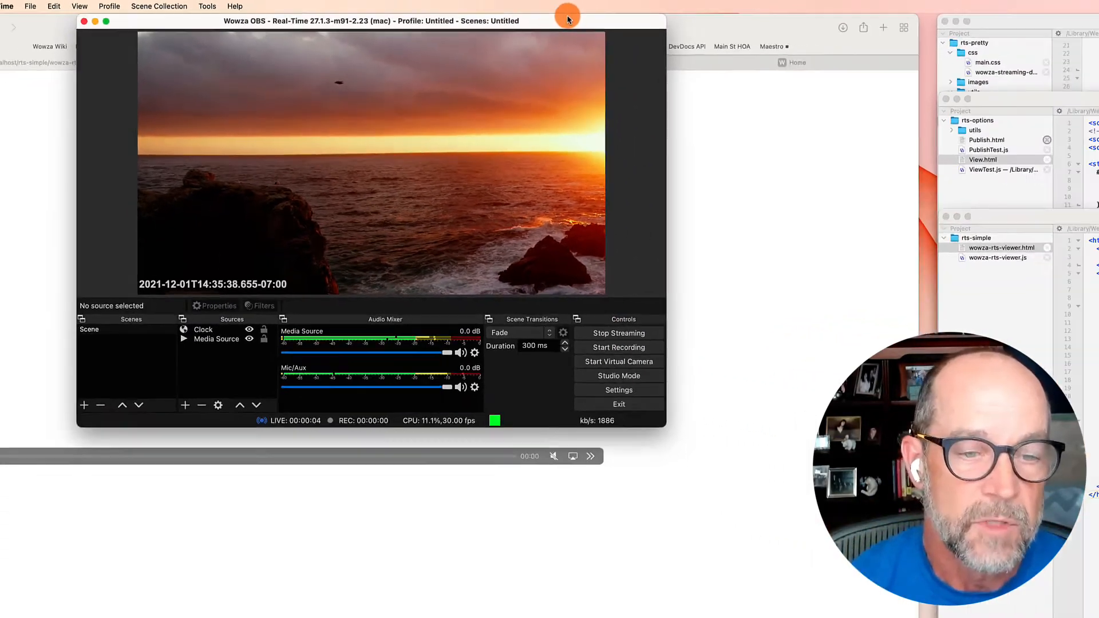
{"action": "left_click_drag", "start_coordinate": [664, 20], "coordinate": [444, 617]}
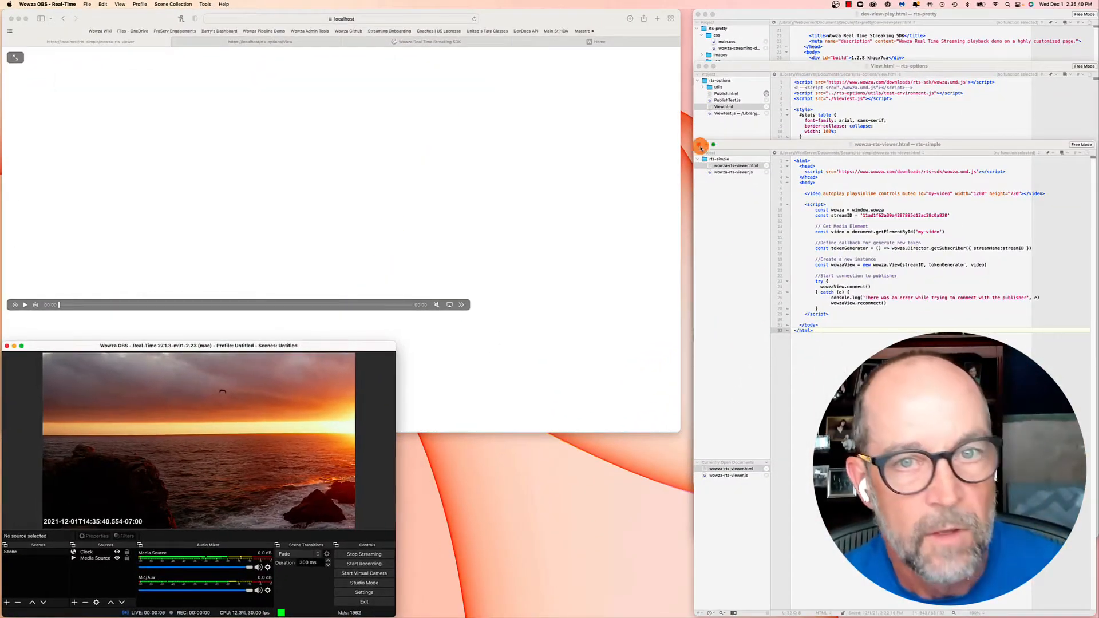
- Switch to Safari and reload the rts-simple/wowza-rts-viewer page to play the live stream
{"action": "left_click", "coordinate": [589, 14]}
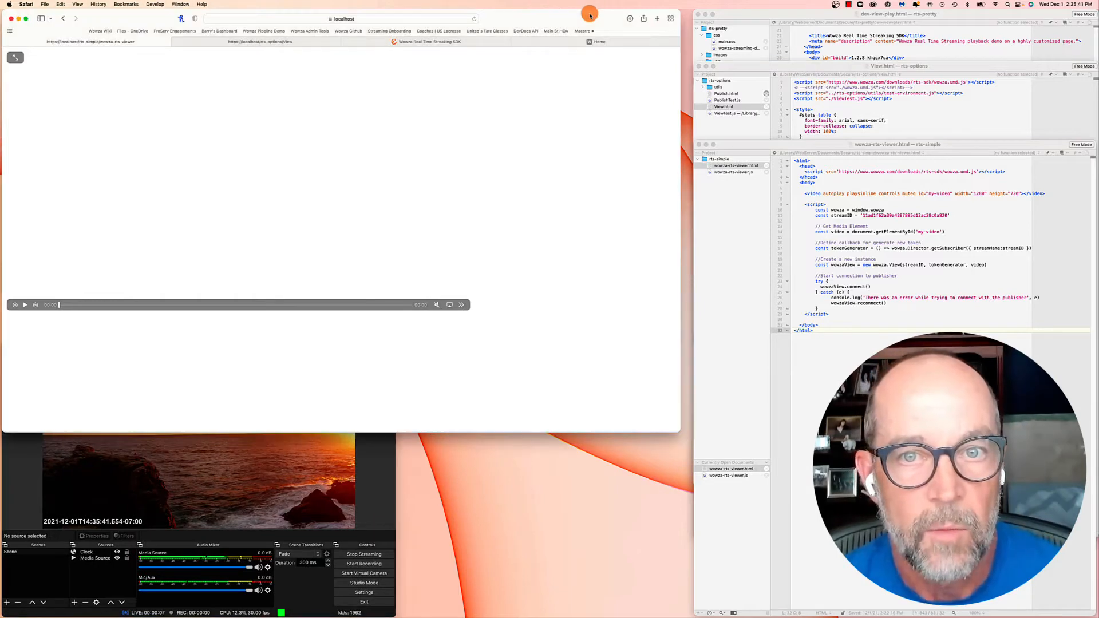
{"action": "left_click", "coordinate": [474, 20]}
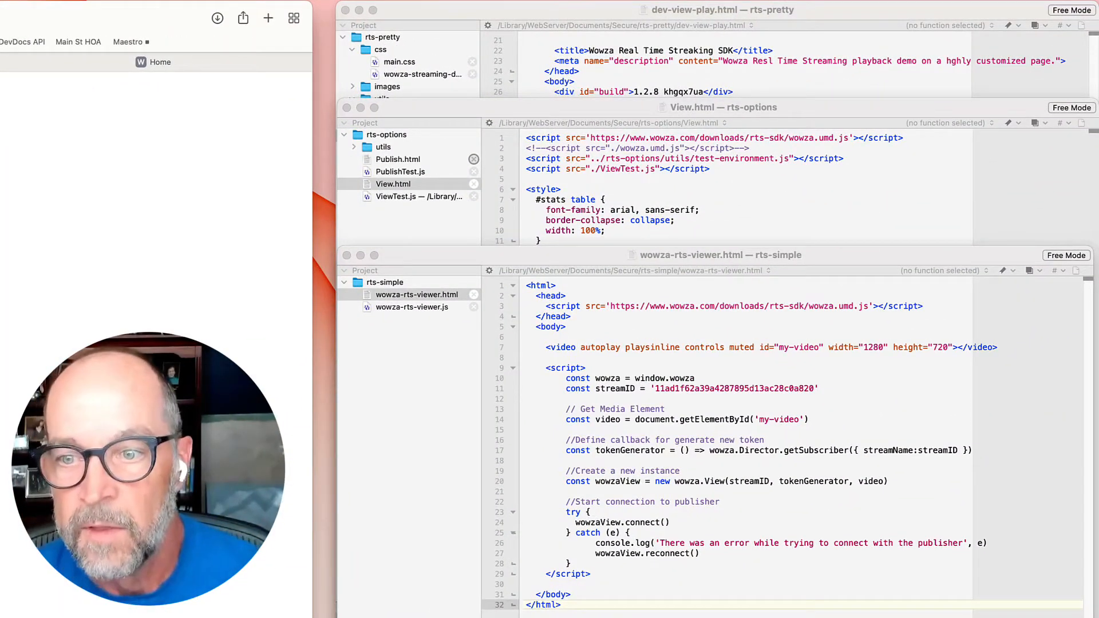
- Switch to BBEdit and examine wowza-rts-viewer.html, highlighting the whole code, the head block with the SDK script, and the streamID value
{"action": "left_click", "coordinate": [526, 281]}
{"action": "left_click_drag", "start_coordinate": [563, 605], "coordinate": [516, 284]}
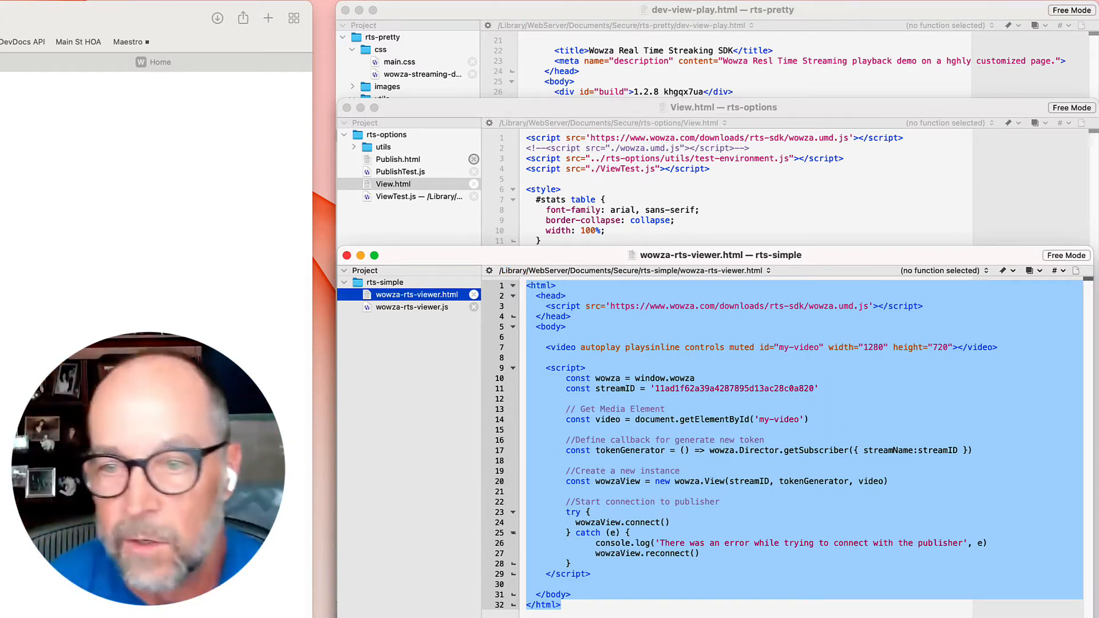
{"action": "left_click", "coordinate": [684, 604]}
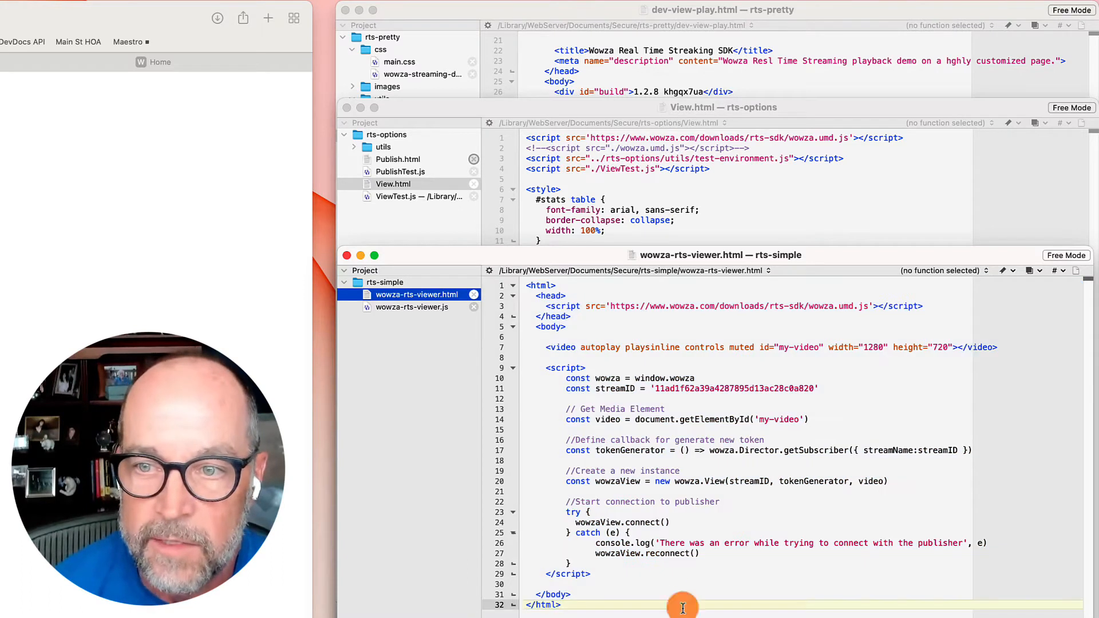
{"action": "left_click_drag", "start_coordinate": [536, 298], "coordinate": [578, 319]}
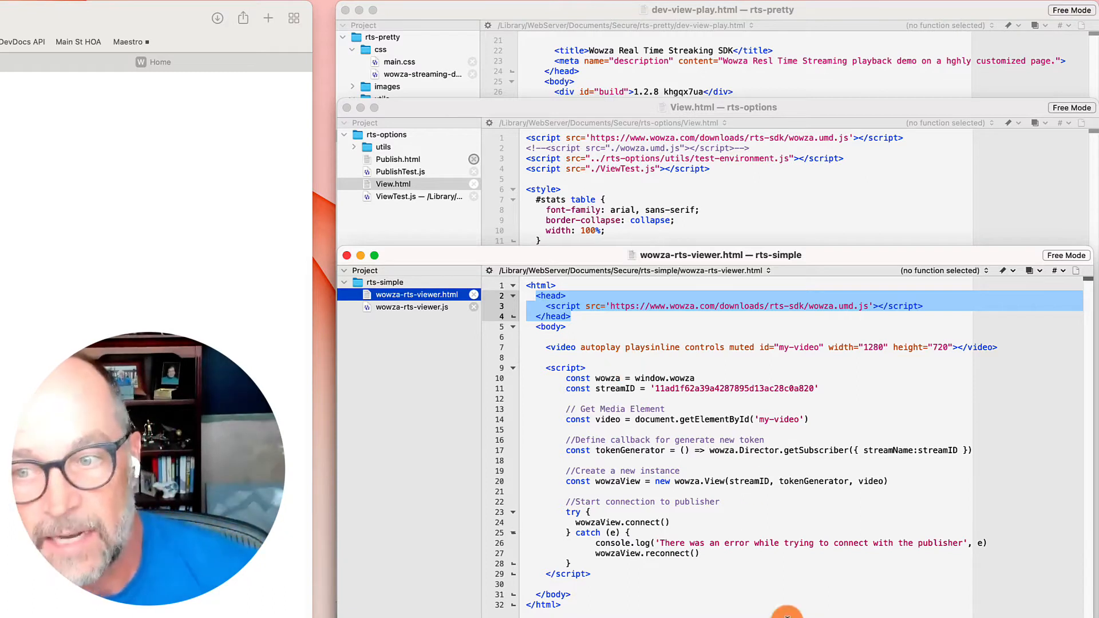
{"action": "double_click", "coordinate": [750, 388]}
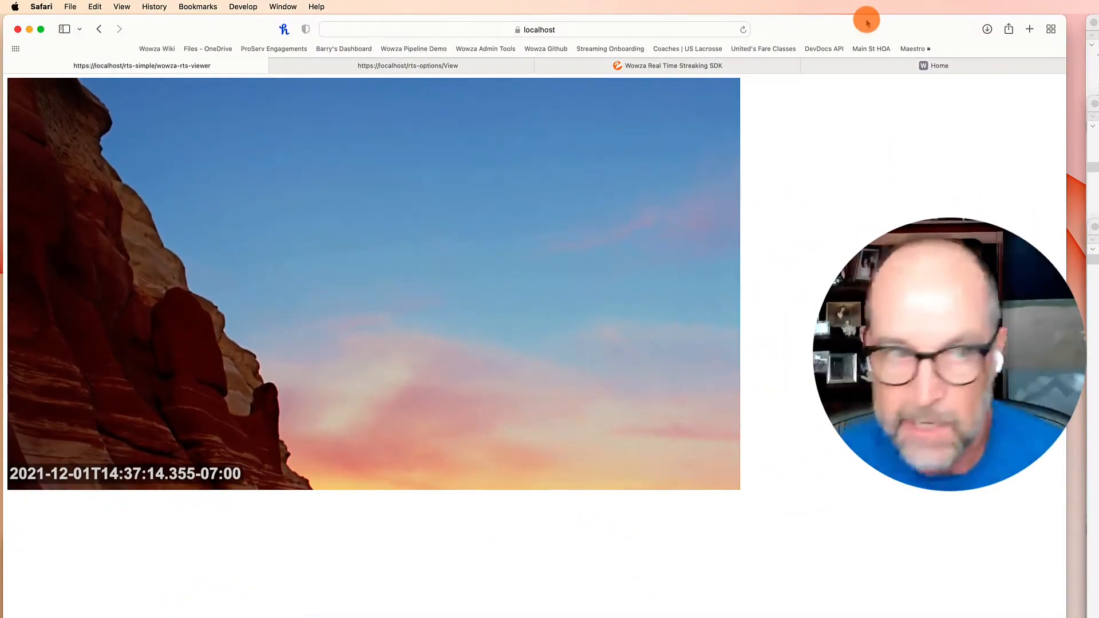
- View the rts-options/View page with its stream statistics in Safari, and read through its ViewTest.js code in BBEdit
{"action": "left_click", "coordinate": [407, 64]}
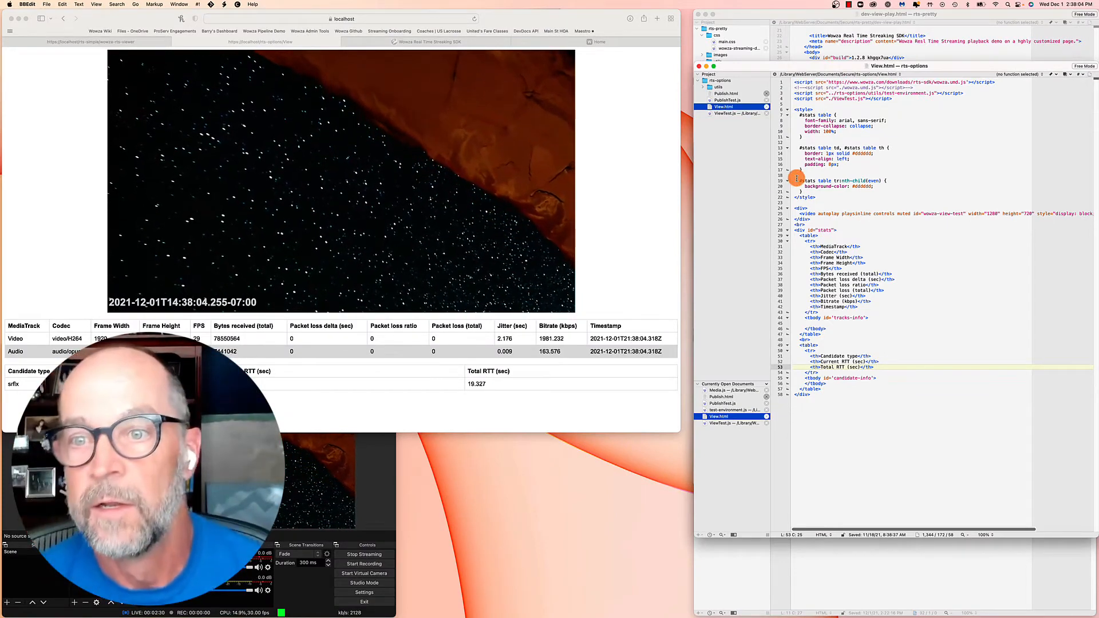
{"action": "left_click", "coordinate": [727, 101]}
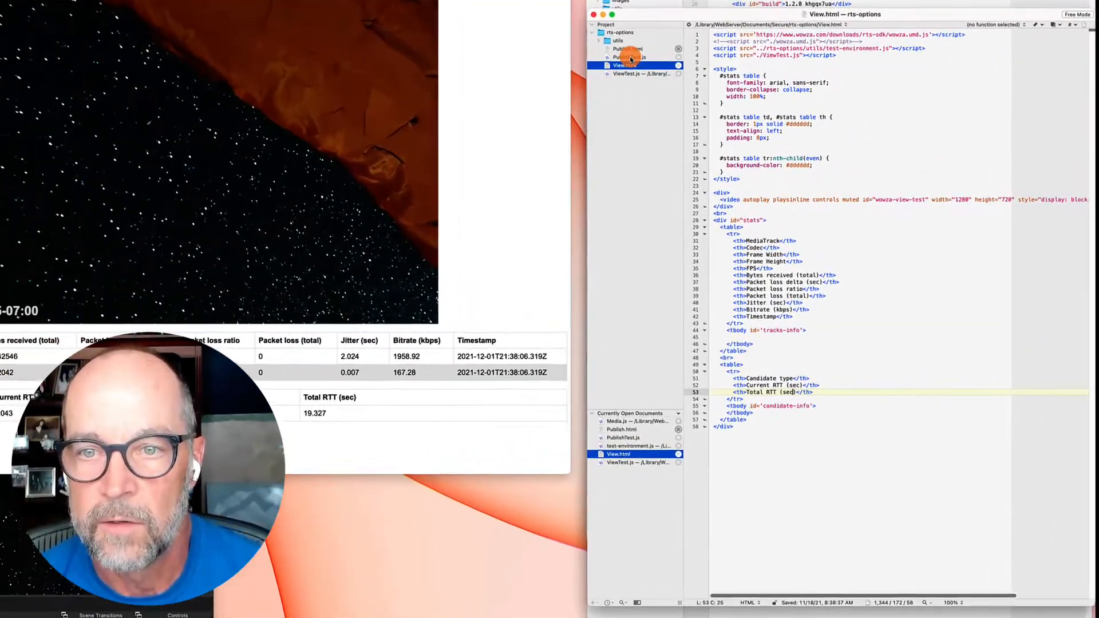
{"action": "left_click", "coordinate": [608, 68]}
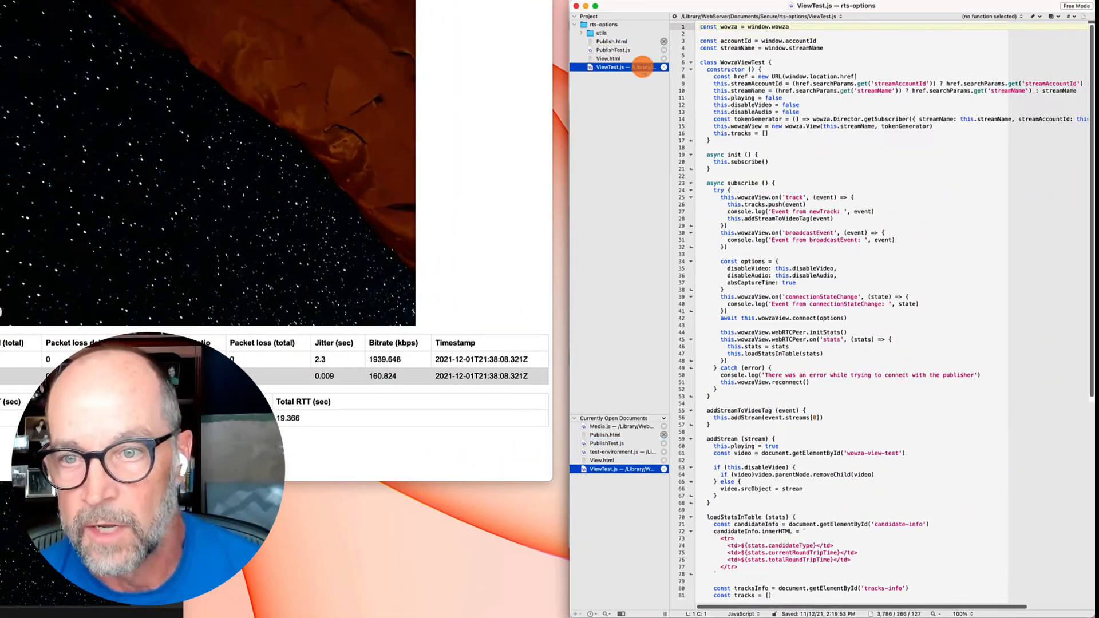
{"action": "scroll", "coordinate": [902, 201], "scroll_direction": "down", "scroll_amount": 5}
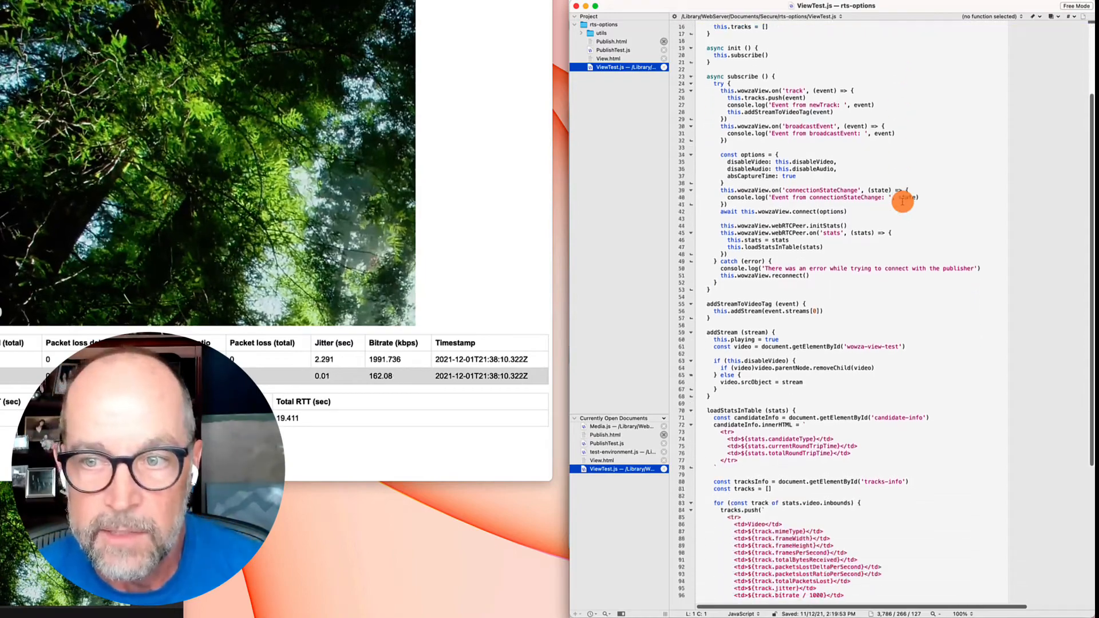
{"action": "scroll", "coordinate": [902, 201], "scroll_direction": "down", "scroll_amount": 6}
{"action": "scroll", "coordinate": [903, 202], "scroll_direction": "up", "scroll_amount": 6}
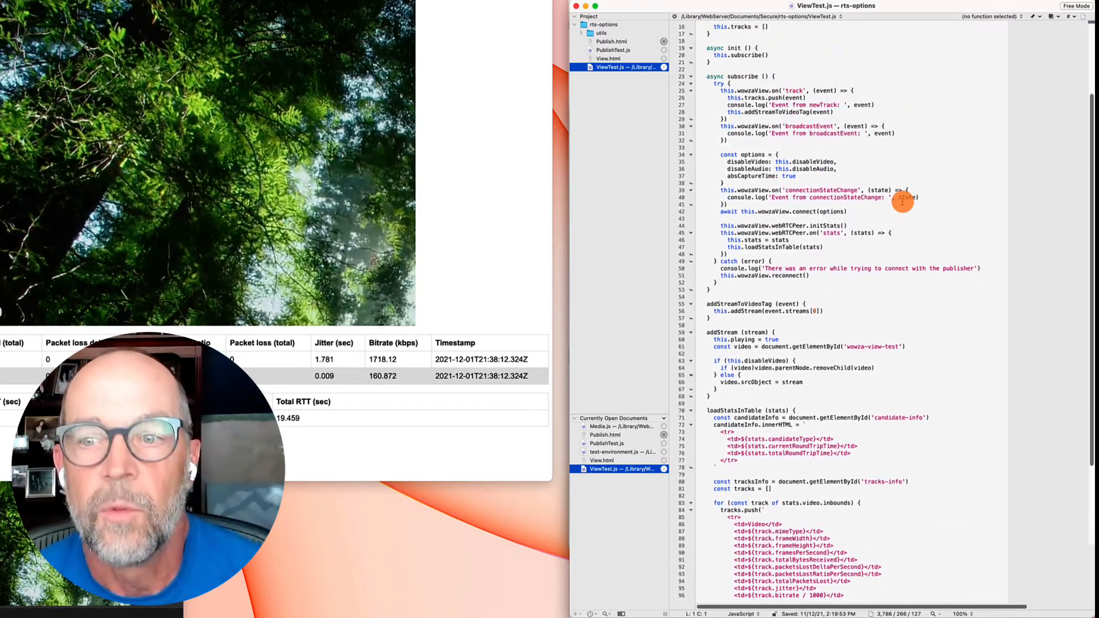
{"action": "scroll", "coordinate": [902, 202], "scroll_direction": "down", "scroll_amount": 5}
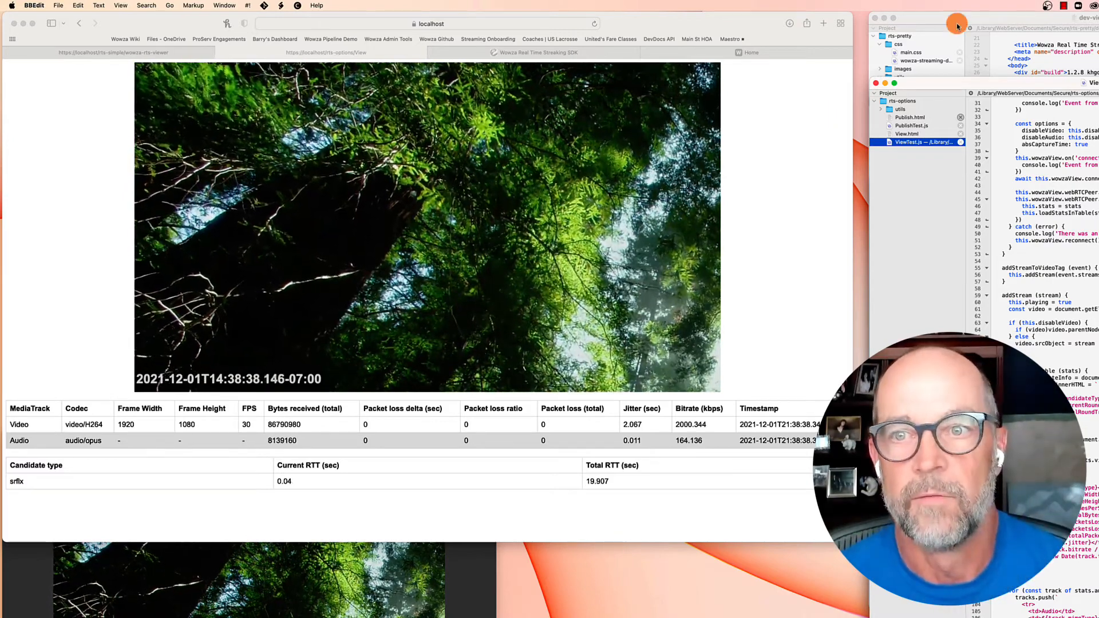
- View the customized Wowza Real Time Streaking SDK player page in Safari, and read through its dev-view-play.html code in BBEdit
{"action": "left_click", "coordinate": [542, 52]}
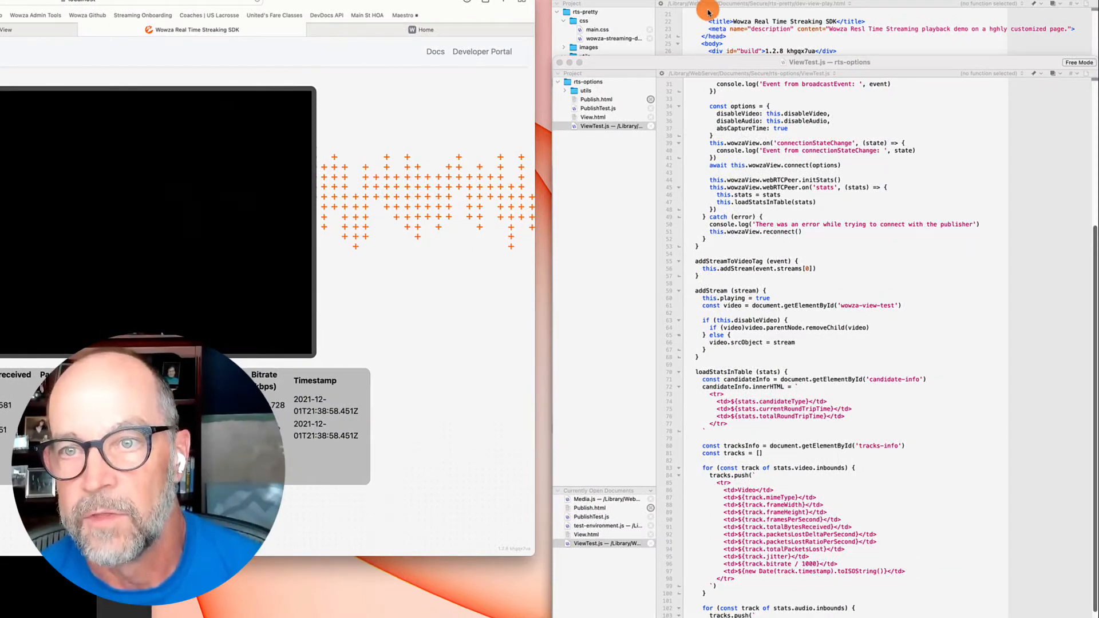
{"action": "left_click", "coordinate": [709, 2]}
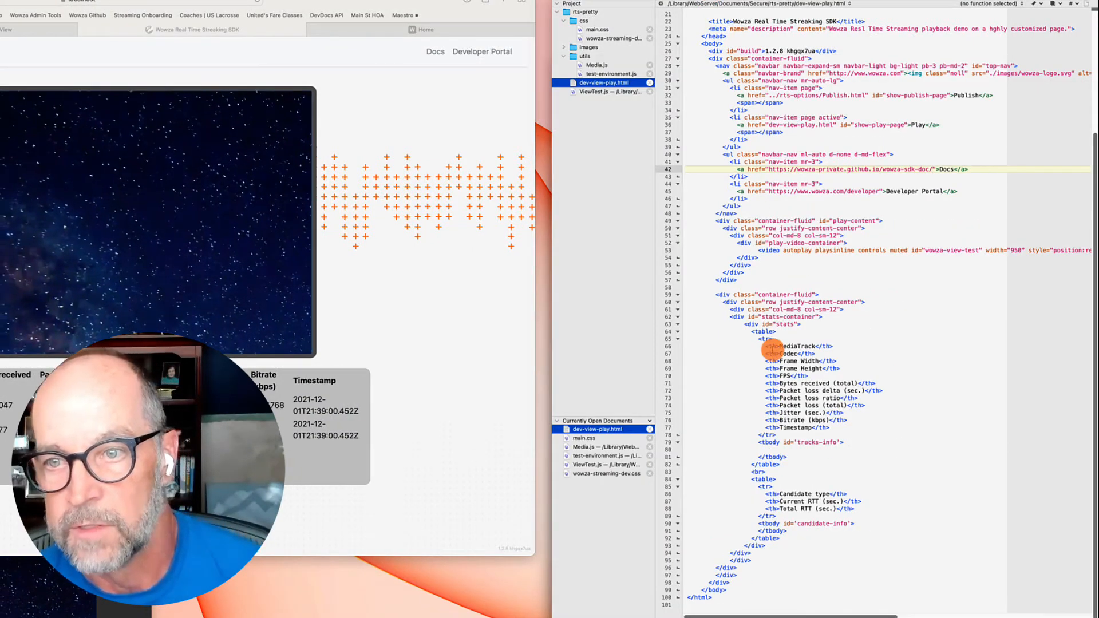
{"action": "scroll", "coordinate": [772, 348], "scroll_direction": "up", "scroll_amount": 5}
{"action": "scroll", "coordinate": [771, 348], "scroll_direction": "down", "scroll_amount": 5}
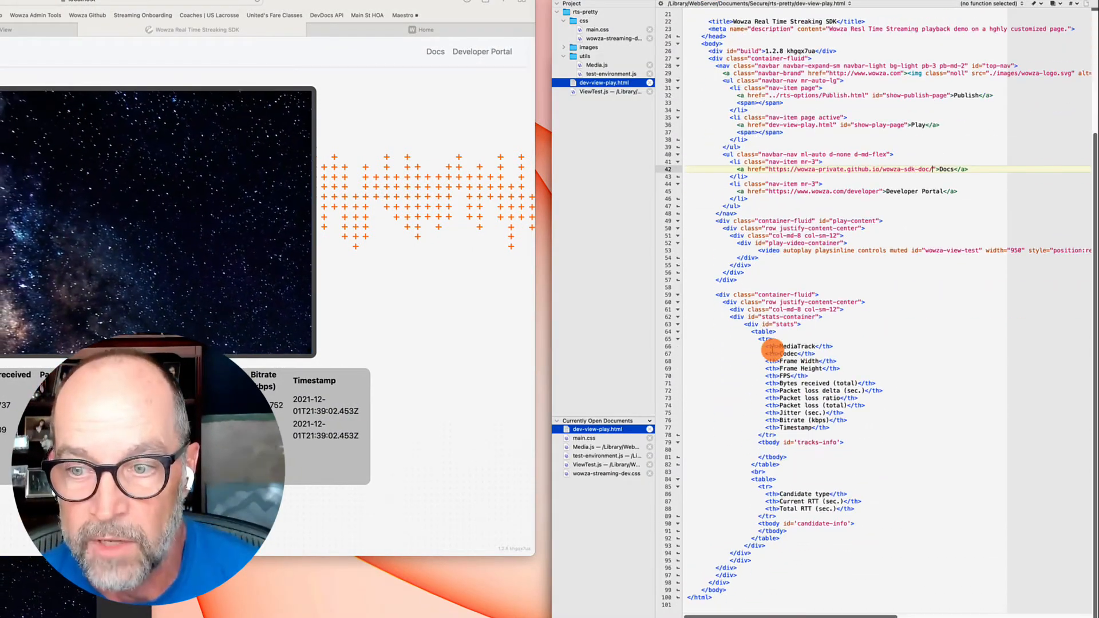
{"action": "scroll", "coordinate": [772, 348], "scroll_direction": "up", "scroll_amount": 4}
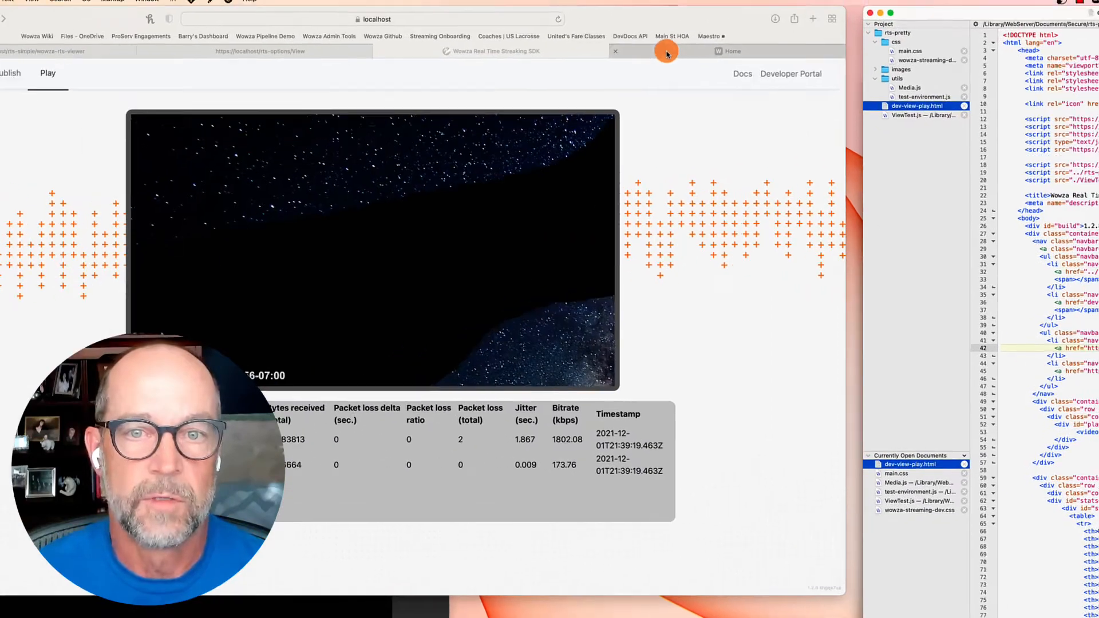
- Switch to Safari and read the JavaScript SDK documentation's home page, covering the UMD and NPM publisher and viewer examples
{"action": "left_click", "coordinate": [361, 30]}
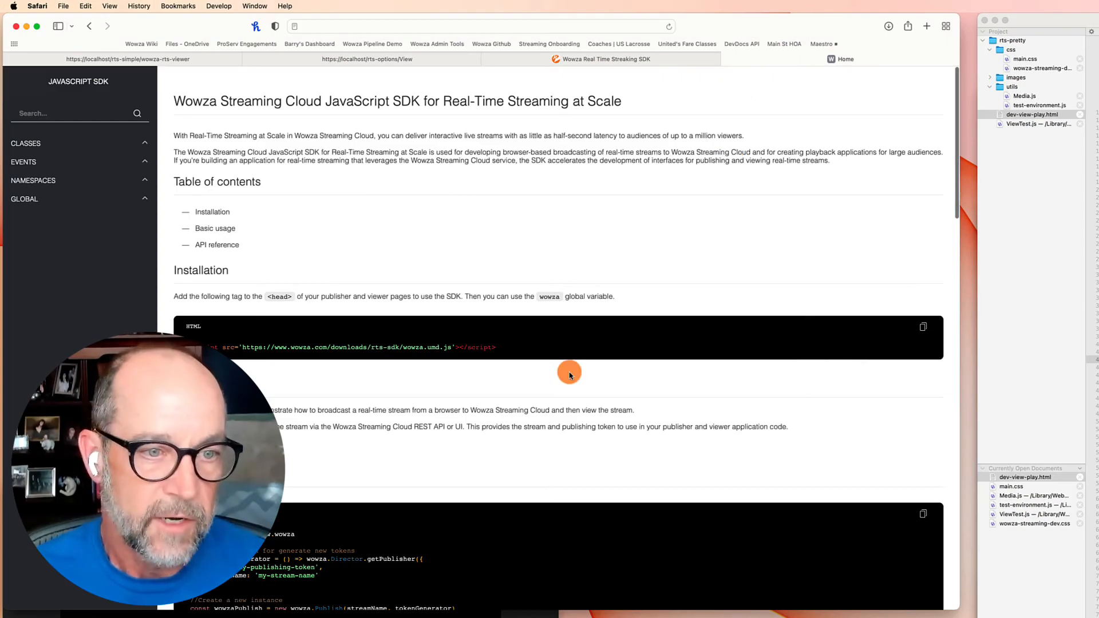
{"action": "scroll", "coordinate": [569, 375], "scroll_direction": "down", "scroll_amount": 15}
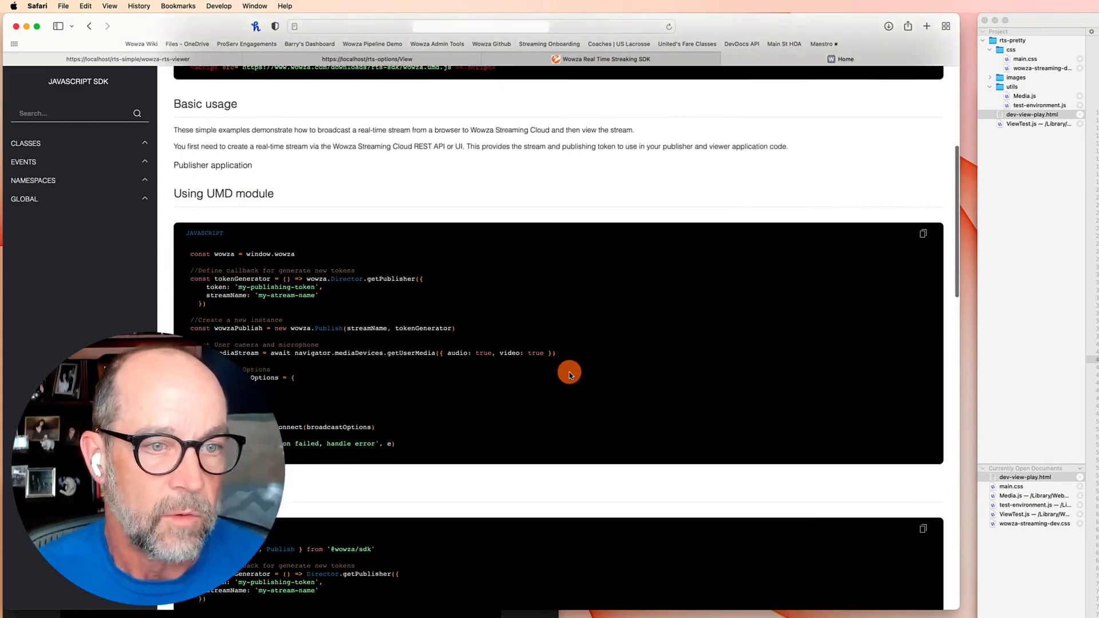
{"action": "scroll", "coordinate": [569, 375], "scroll_direction": "down", "scroll_amount": 20}
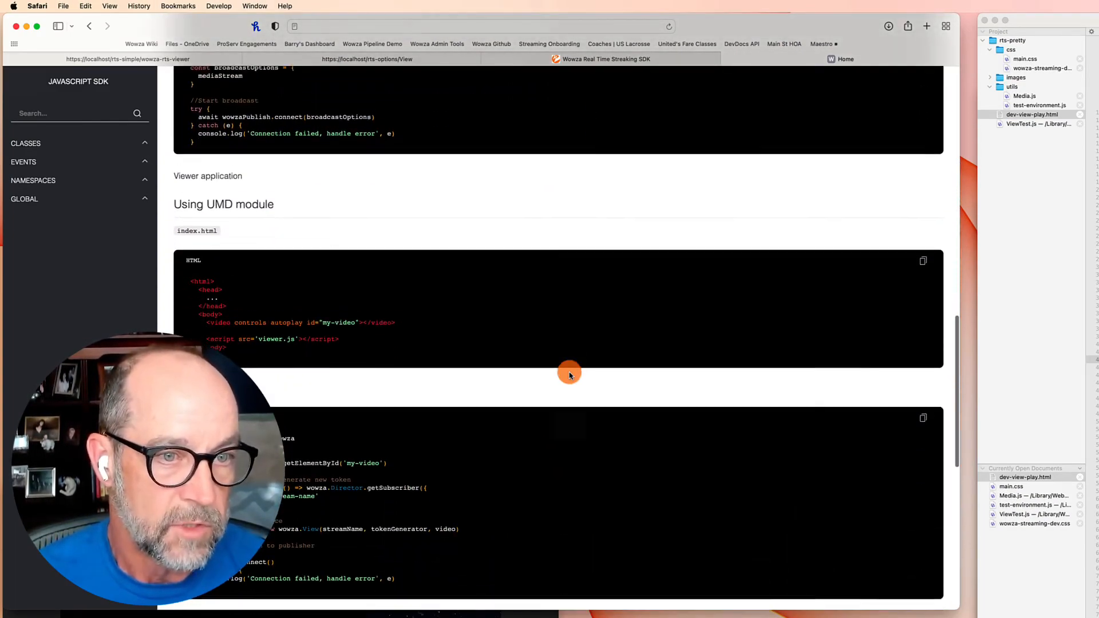
{"action": "scroll", "coordinate": [569, 375], "scroll_direction": "down", "scroll_amount": 4}
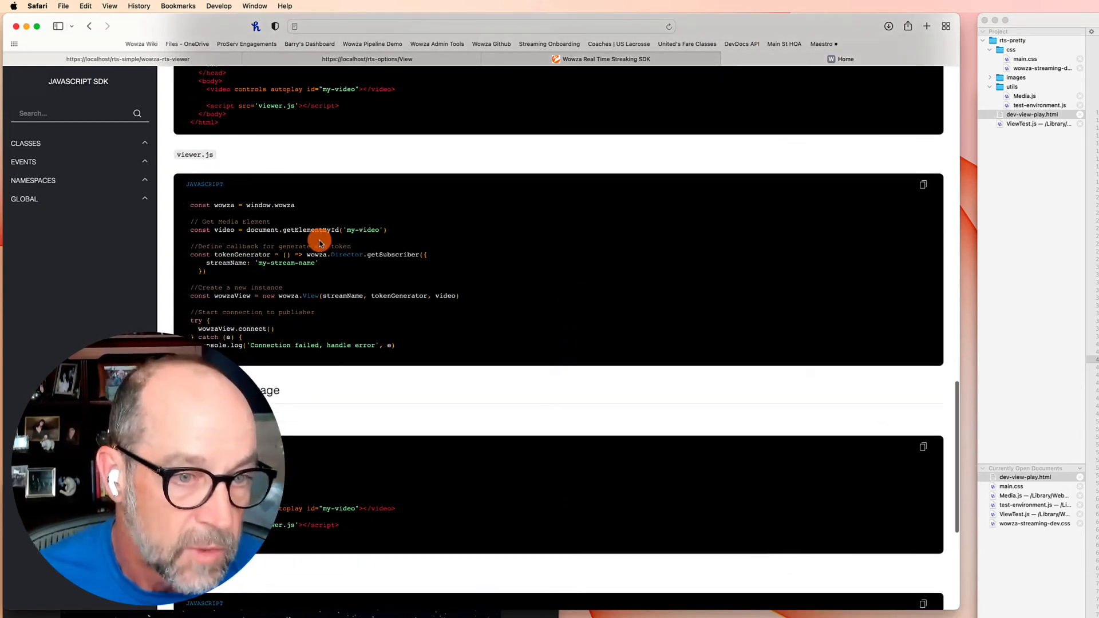
{"action": "scroll", "coordinate": [320, 243], "scroll_direction": "down", "scroll_amount": 6}
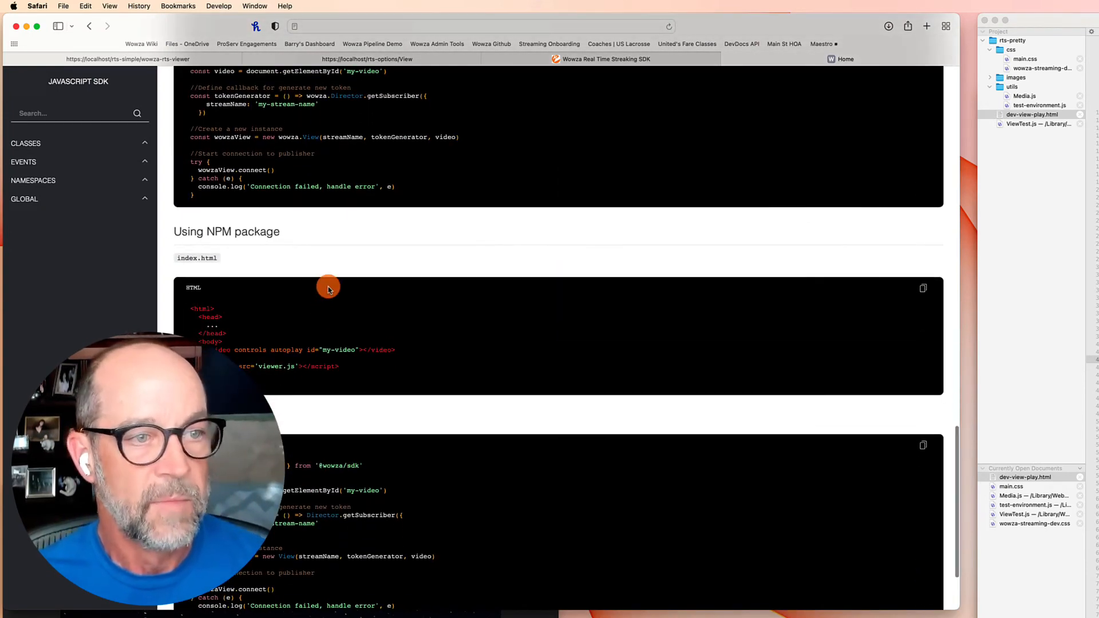
- Browse the SDK documentation's classes, opening getRTCPeerConnection under BaseWebRTC and expanding the PeerConnection method list
{"action": "left_click", "coordinate": [35, 143]}
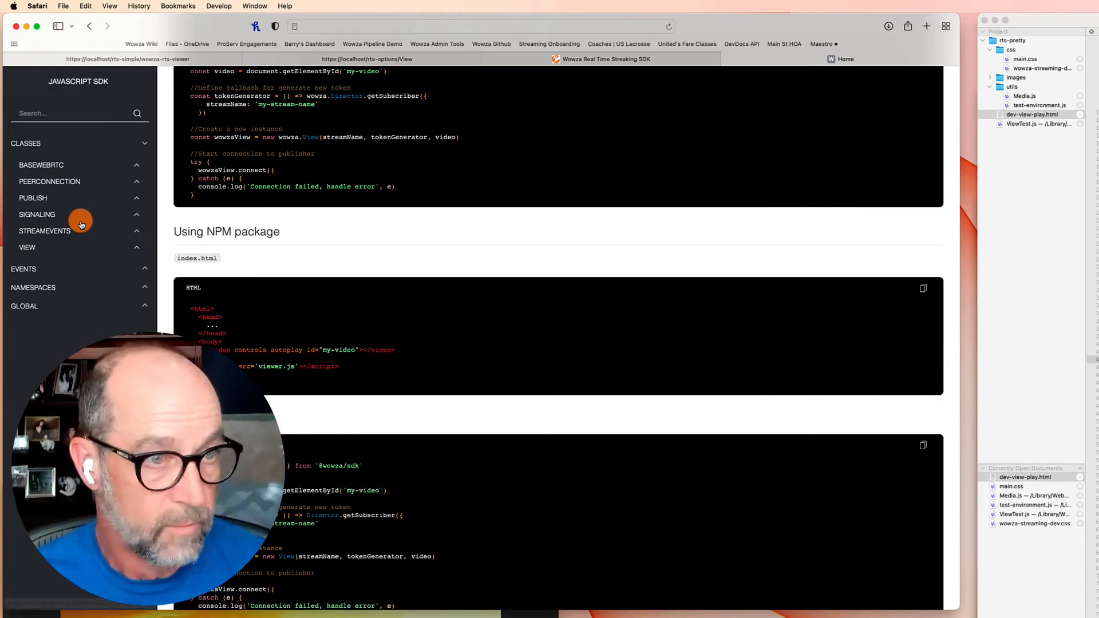
{"action": "scroll", "coordinate": [449, 263], "scroll_direction": "up", "scroll_amount": 20}
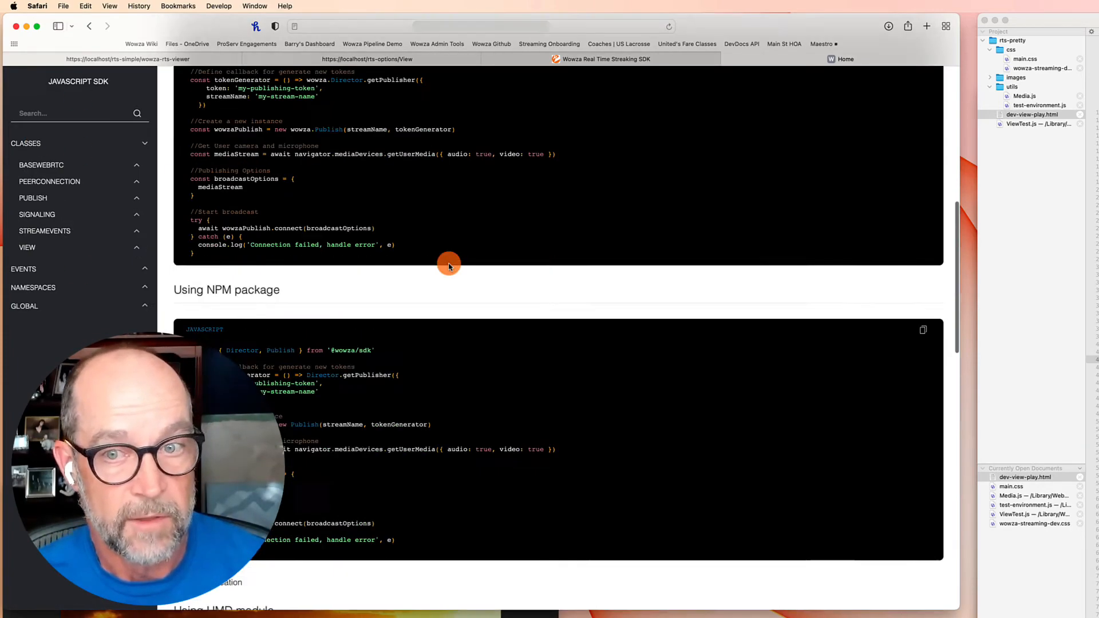
{"action": "left_click", "coordinate": [55, 164]}
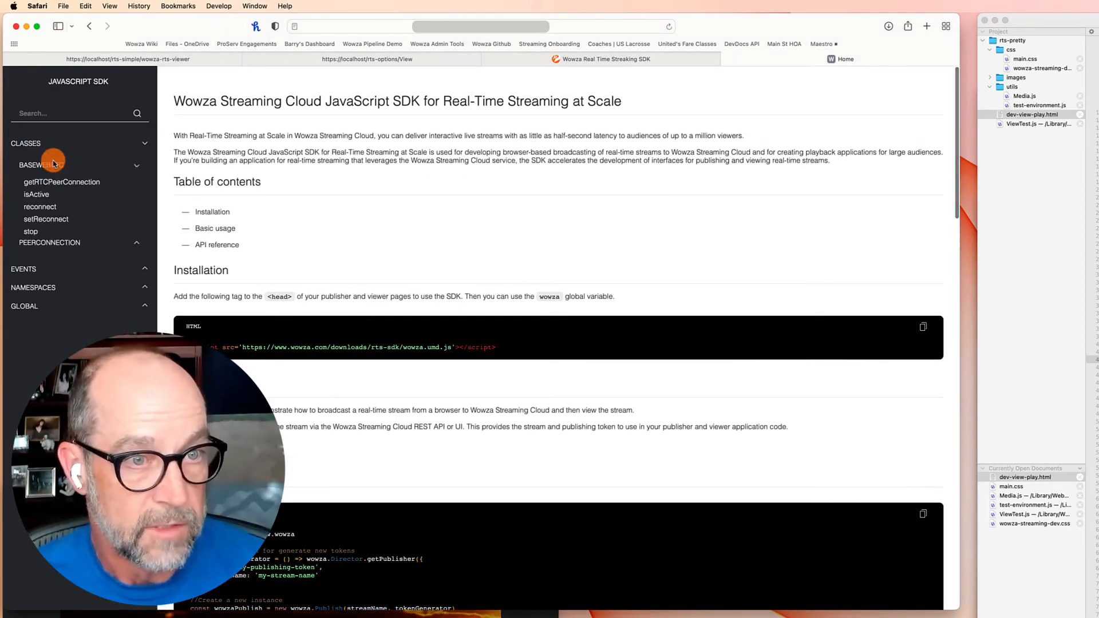
{"action": "left_click", "coordinate": [64, 182]}
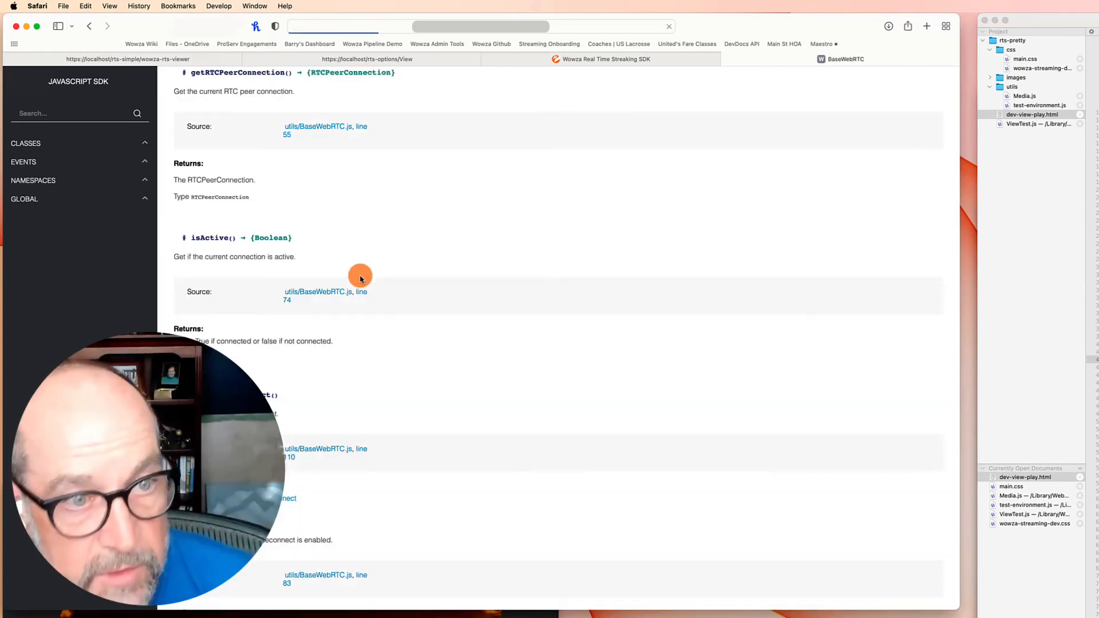
{"action": "left_click", "coordinate": [29, 141]}
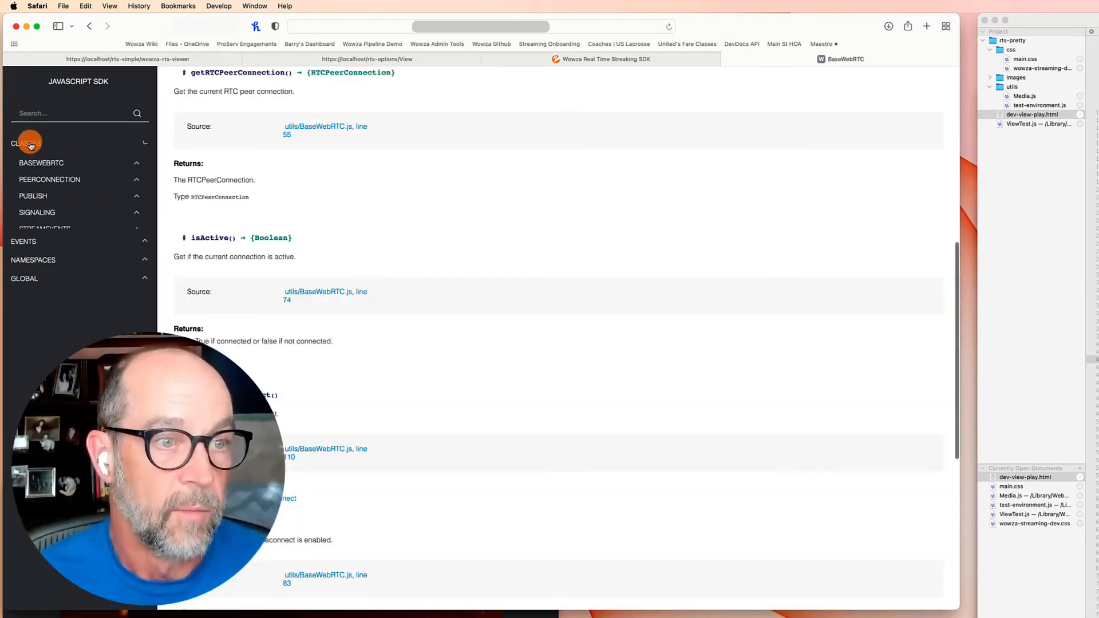
{"action": "left_click", "coordinate": [37, 181]}
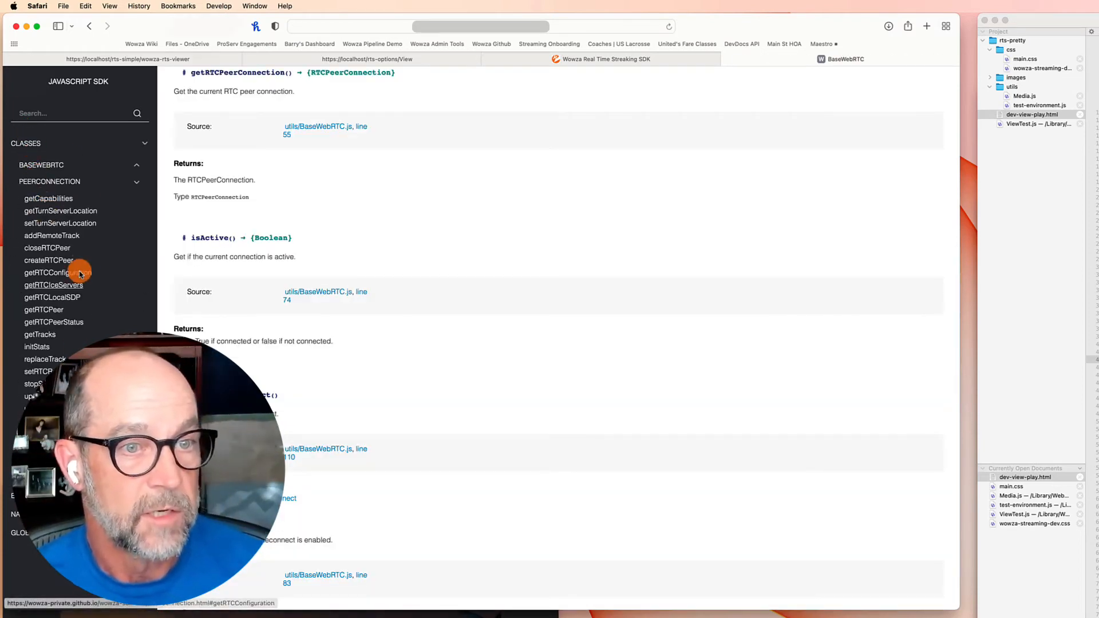